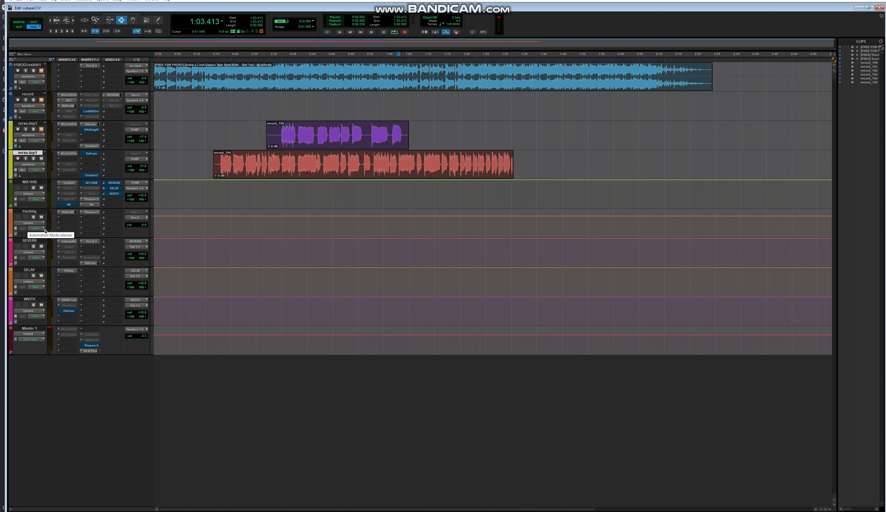
Step: Inspect the API-550B and BMeQ equalizer inserts on the MIX HUB track, and play the song with both bypassed
left_click(91, 183)
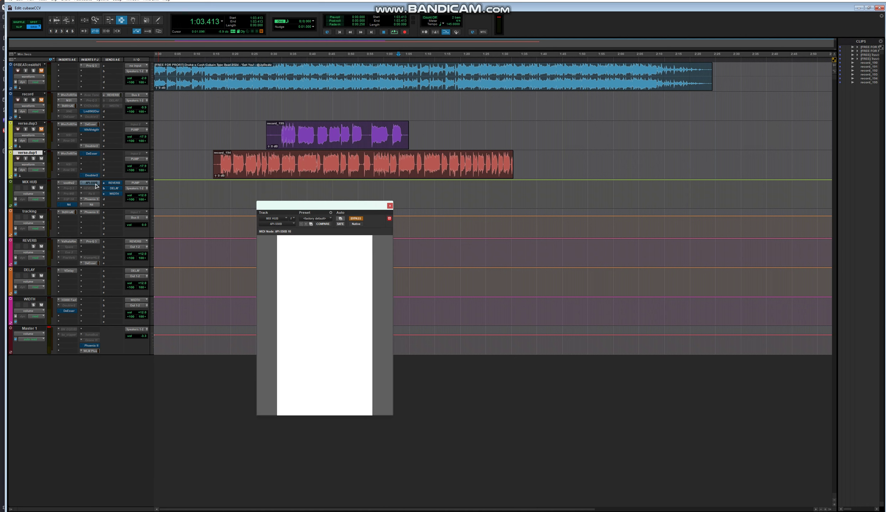
mouse_move(349, 320)
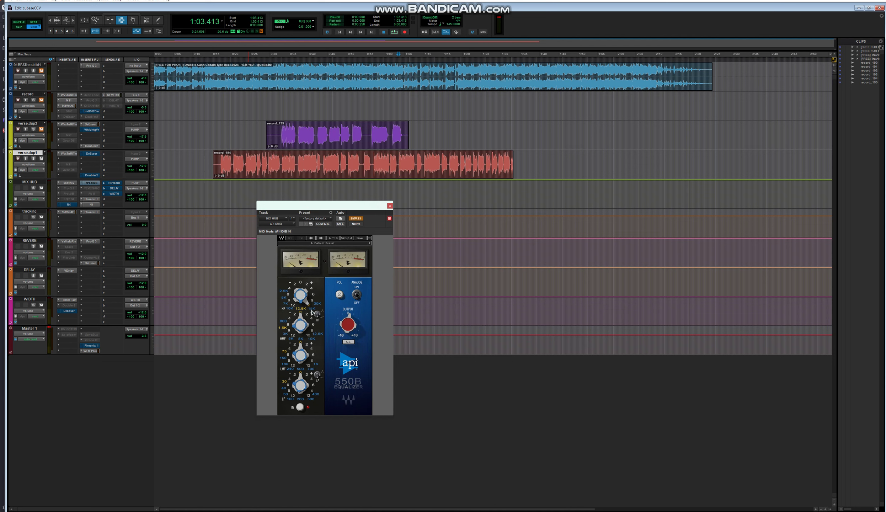
left_click(68, 204)
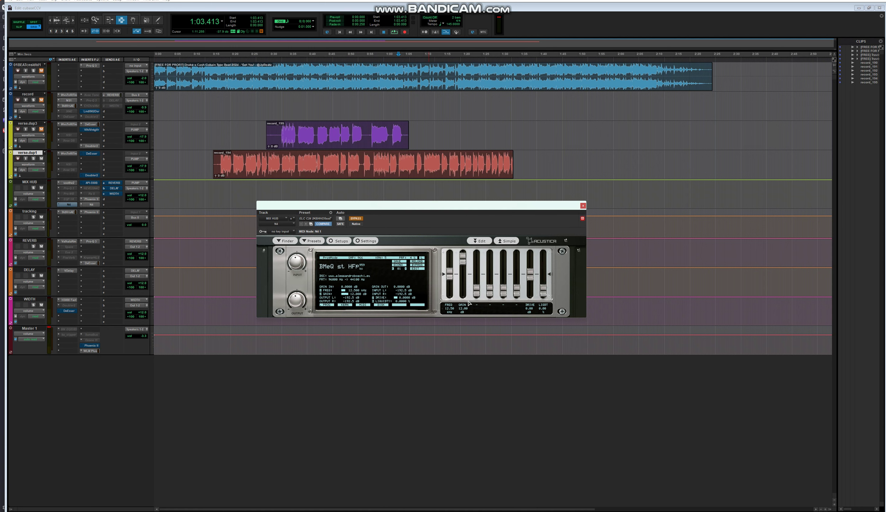
left_click(582, 205)
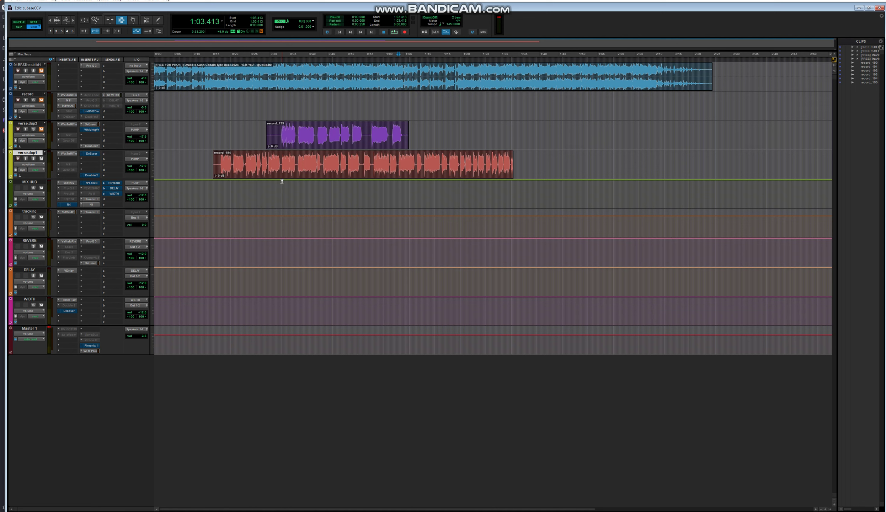
key("space")
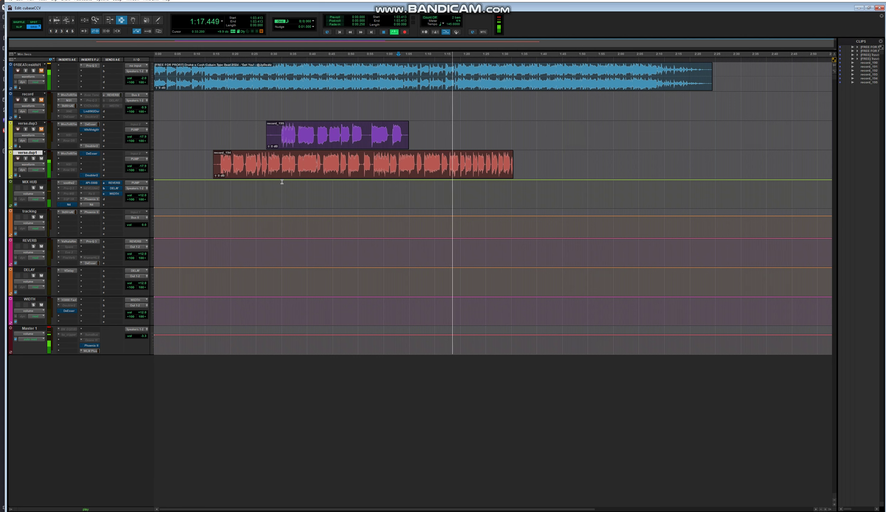
key("space")
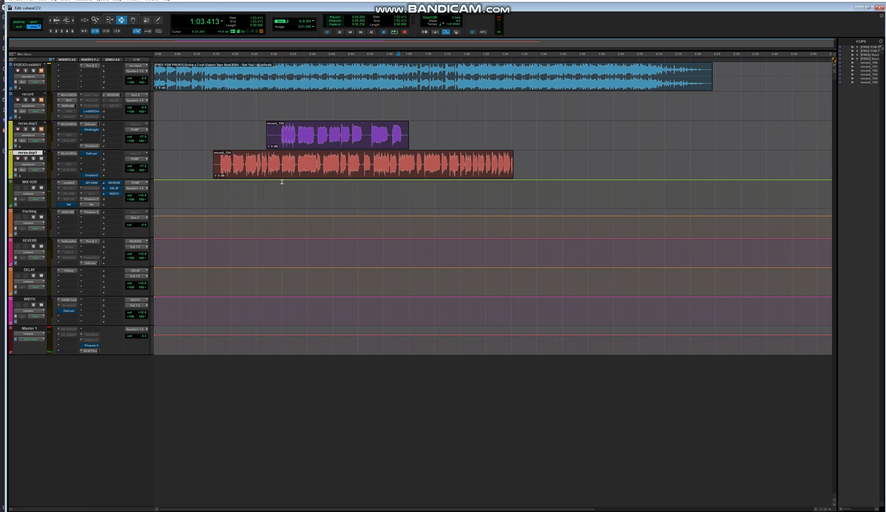
Step: Open the API-550B and BMeQ plug-in windows from the MIX HUB track and arrange them side by side
left_click(91, 182)
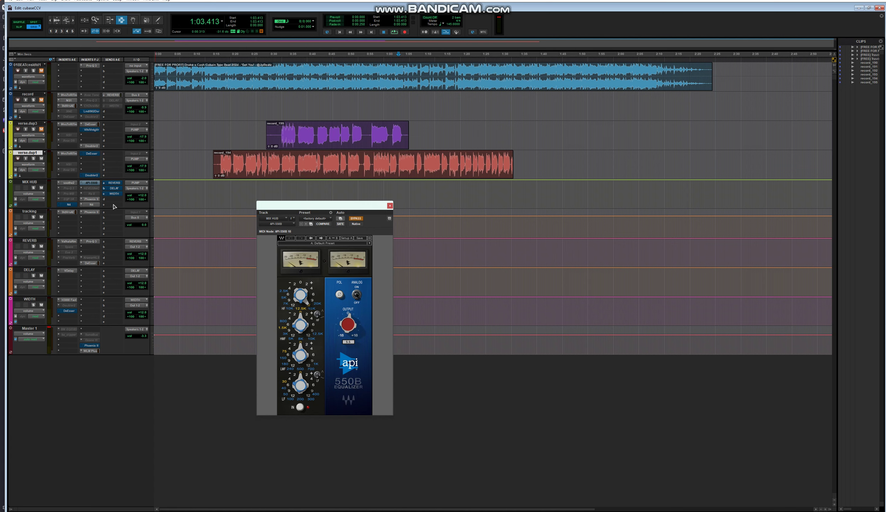
left_click(67, 205)
left_click_drag(371, 206, 525, 225)
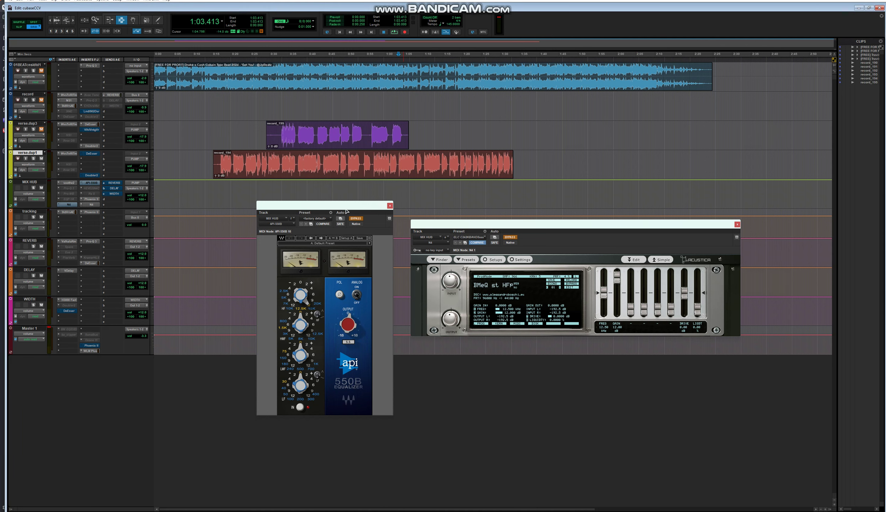
left_click_drag(345, 210, 344, 223)
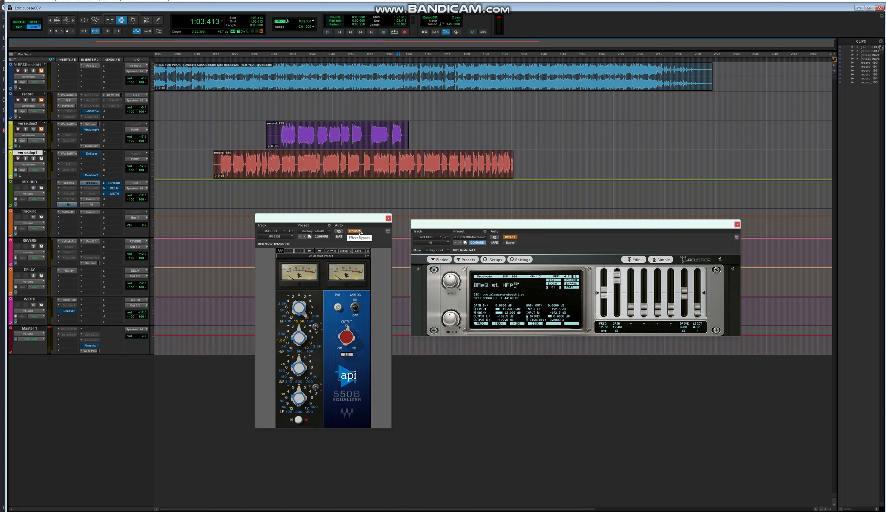
Step: Audition the song from 1:03.413 with both equalizers bypassed and again with only the API-550B active
left_click(394, 32)
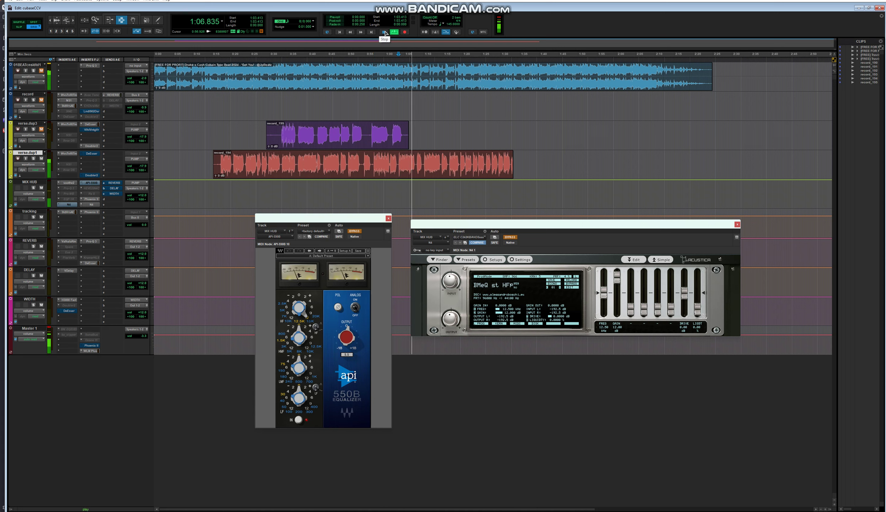
left_click(385, 32)
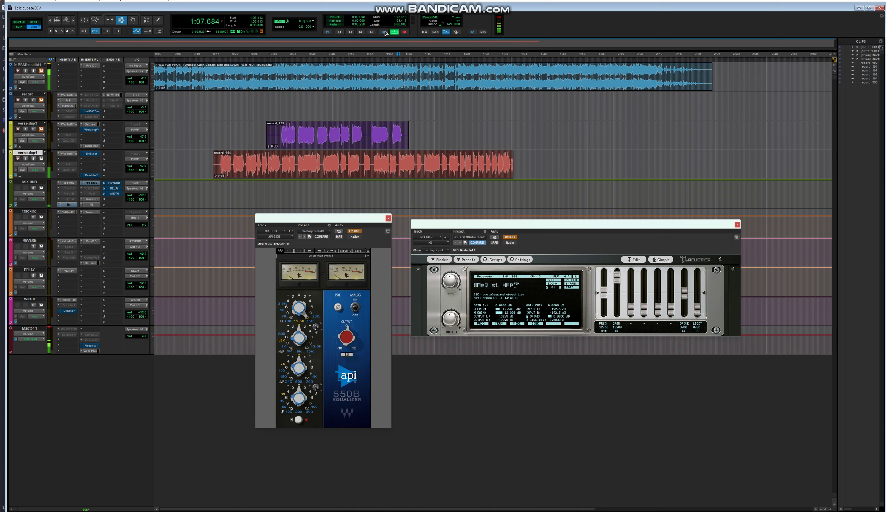
left_click(359, 231)
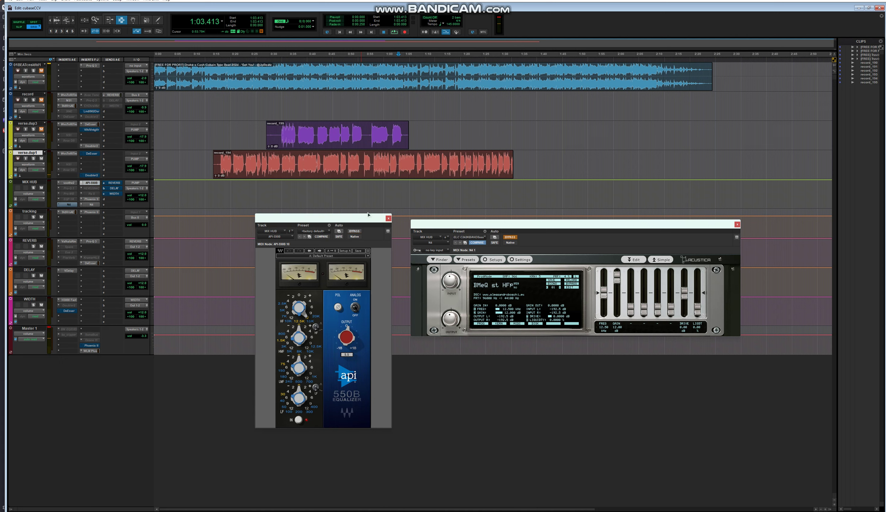
left_click(395, 32)
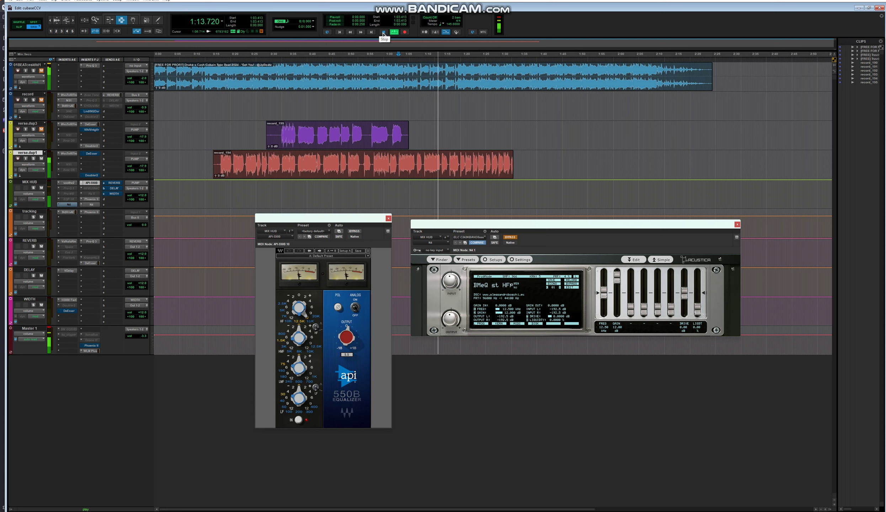
left_click(383, 32)
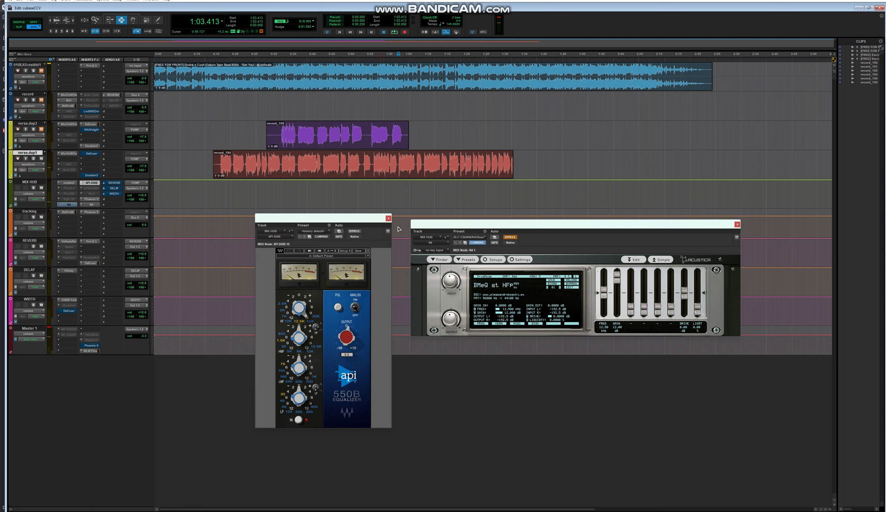
Step: Audition the song from 1:03.413 with only the BMeQ active, switching over to the API-550B during playback
left_click(504, 236, "alt")
left_click(509, 237)
left_click(394, 32)
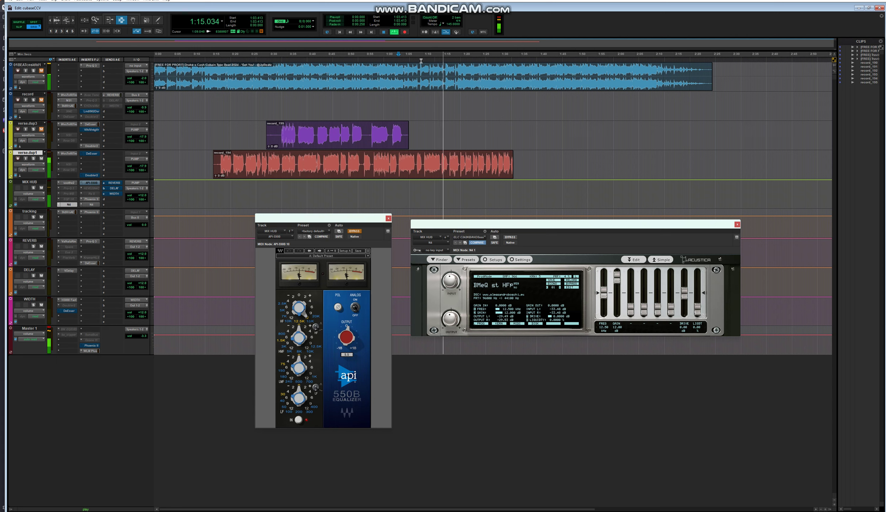
left_click(359, 231)
left_click(509, 236)
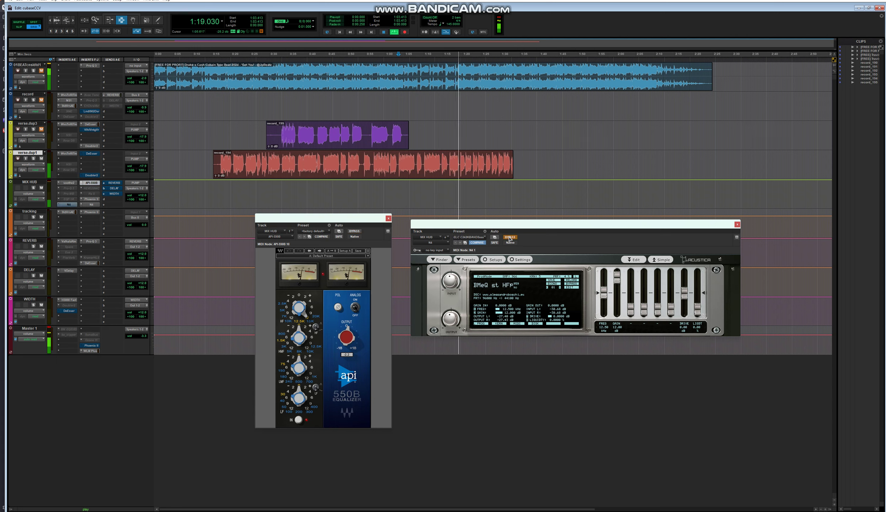
Step: Restart playback from about 1:14 and swap the active equalizer from the API-550B to the BMeQ
left_click(441, 64)
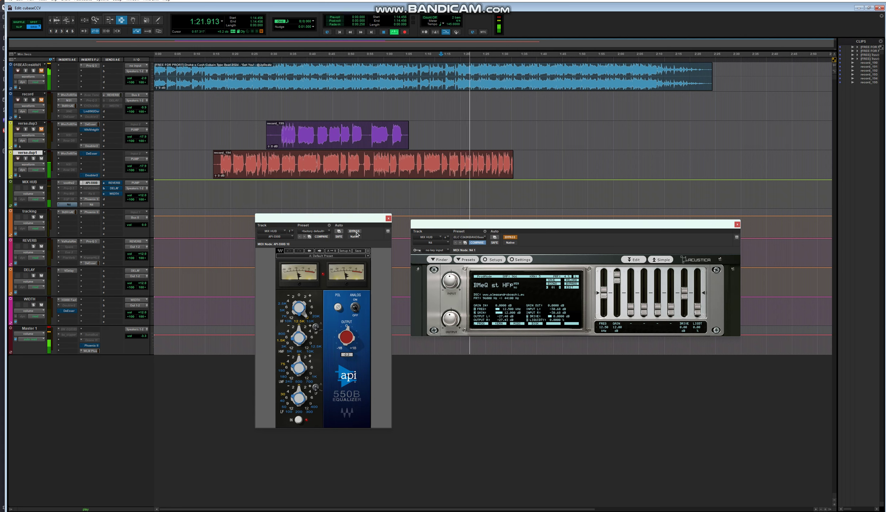
left_click(510, 238)
left_click(509, 237)
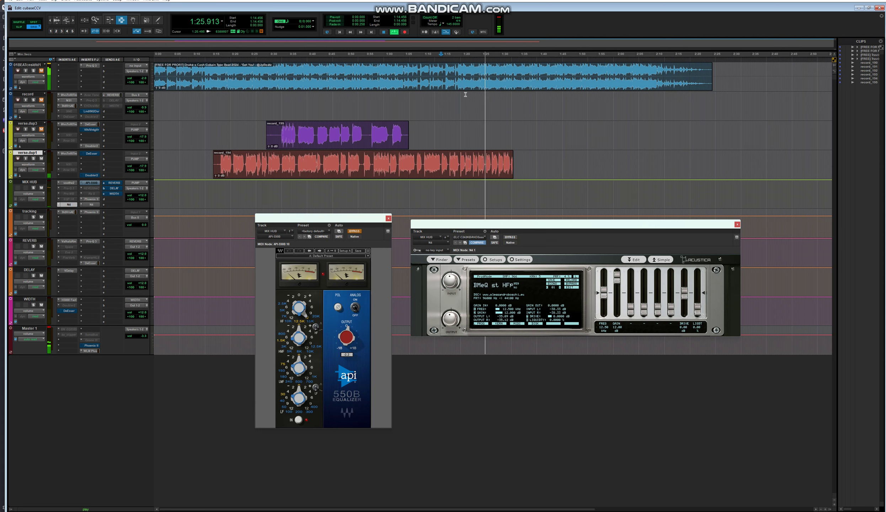
Step: Select the passage from about 1:22 to 1:32, play it with the BMeQ, and swap to the API-550B
left_click_drag(472, 66, 509, 65)
key("space")
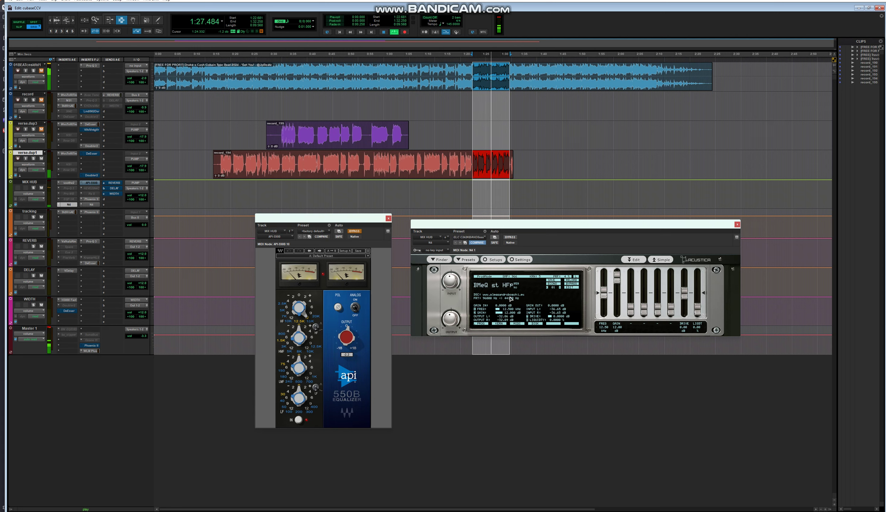
left_click(509, 236)
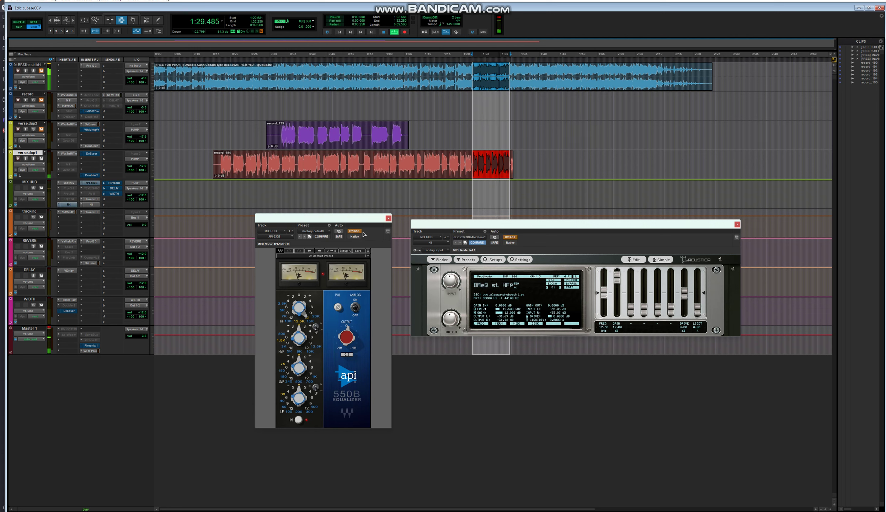
left_click(354, 231)
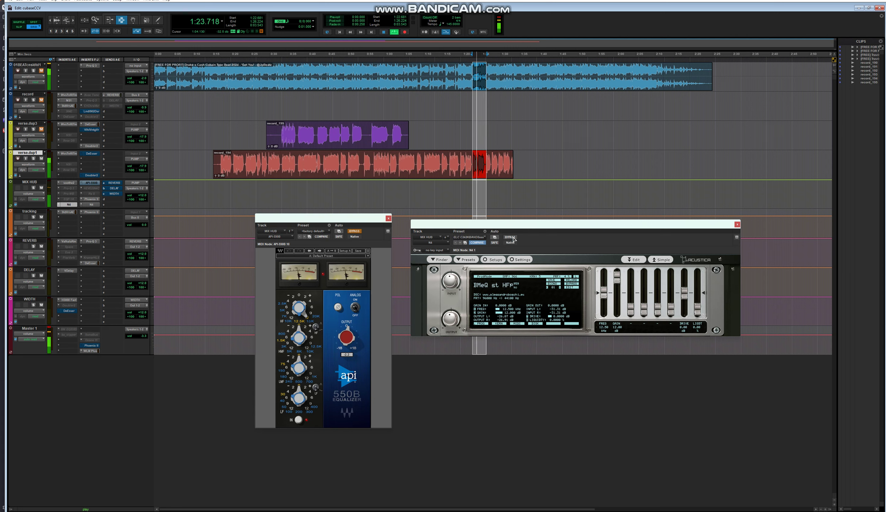
Step: During playback of the shorter selected passage, bypass the BMeQ, activate the API-550B, and stop playback
left_click(511, 237)
left_click(356, 232)
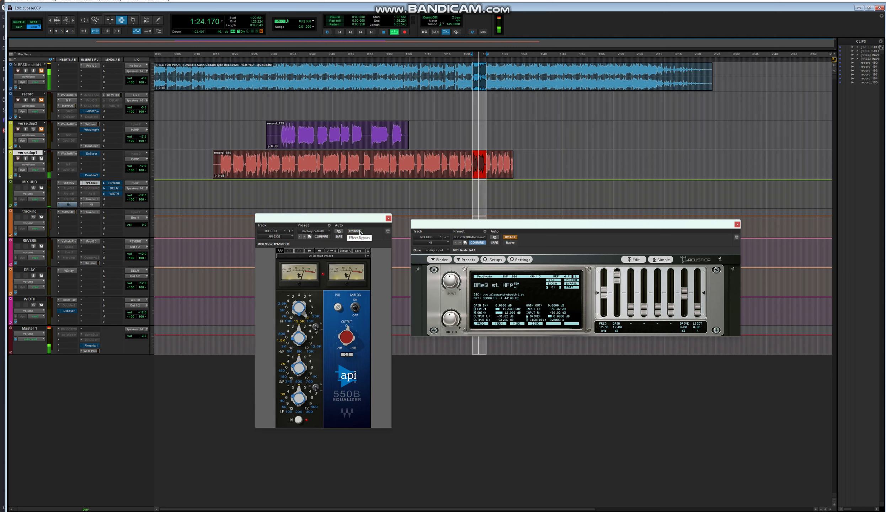
left_click(384, 32)
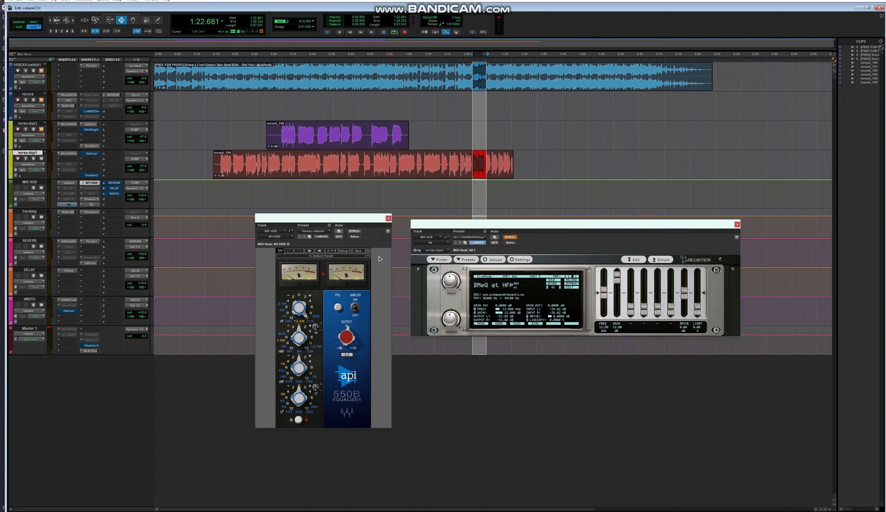
Step: Play the selected vocal passage starting at 1:22.681 with the API-550B, with both equalizers bypassed, and with only the BMeQ
left_click(825, 509)
left_click(825, 509)
left_click(824, 509)
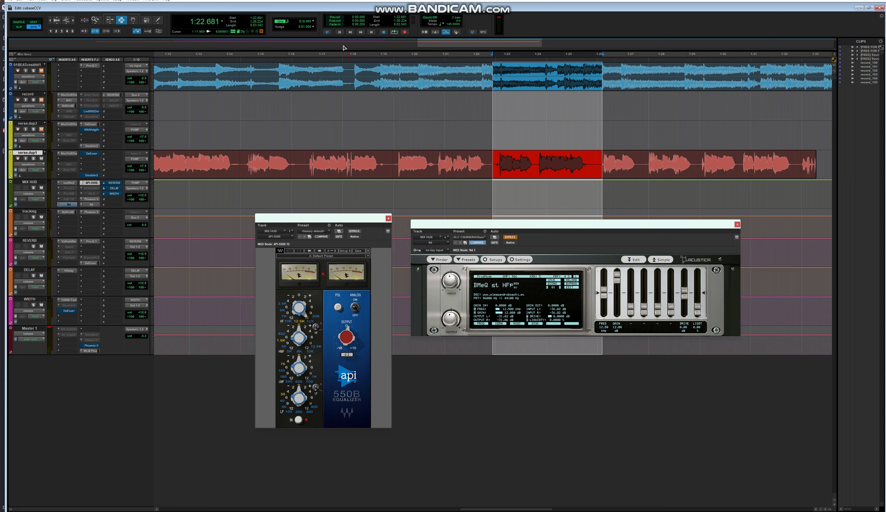
left_click(394, 33)
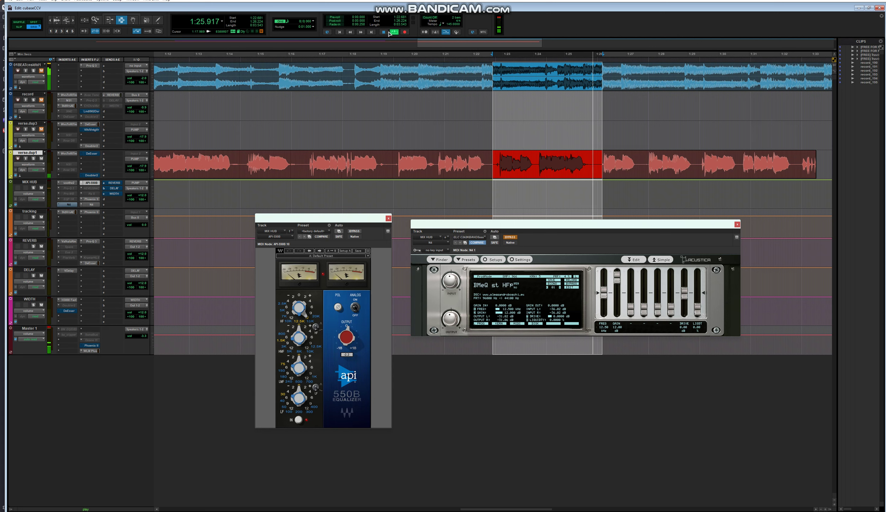
left_click(354, 231)
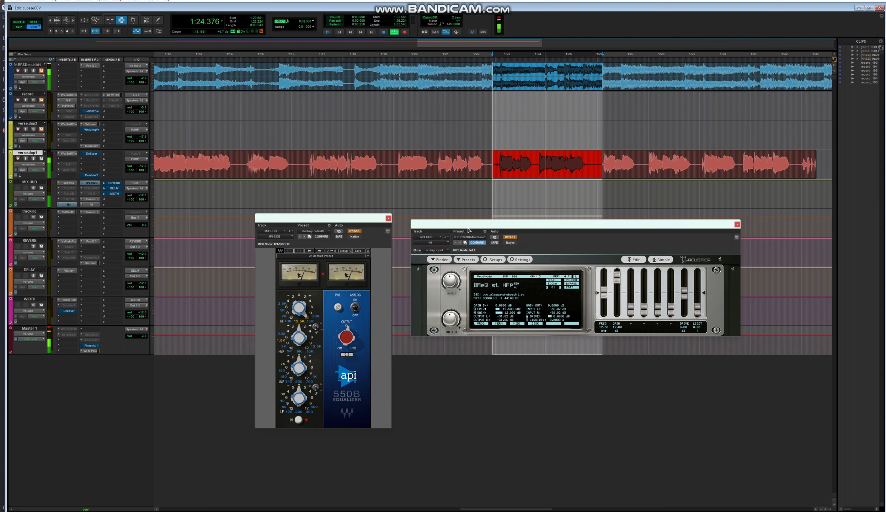
left_click(512, 237)
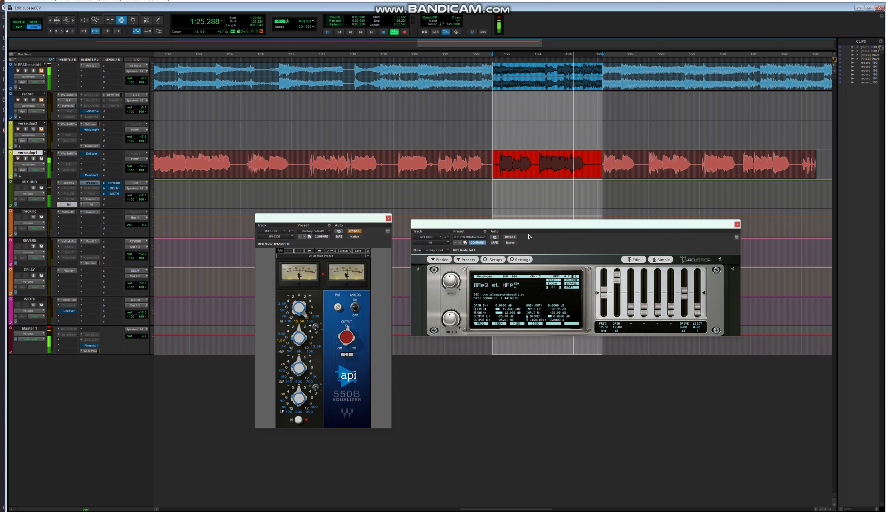
Step: Alternate twice between the API-550B and the BMeQ while the selected passage loops, leaving the BMeQ active
left_click(510, 237)
left_click(356, 232)
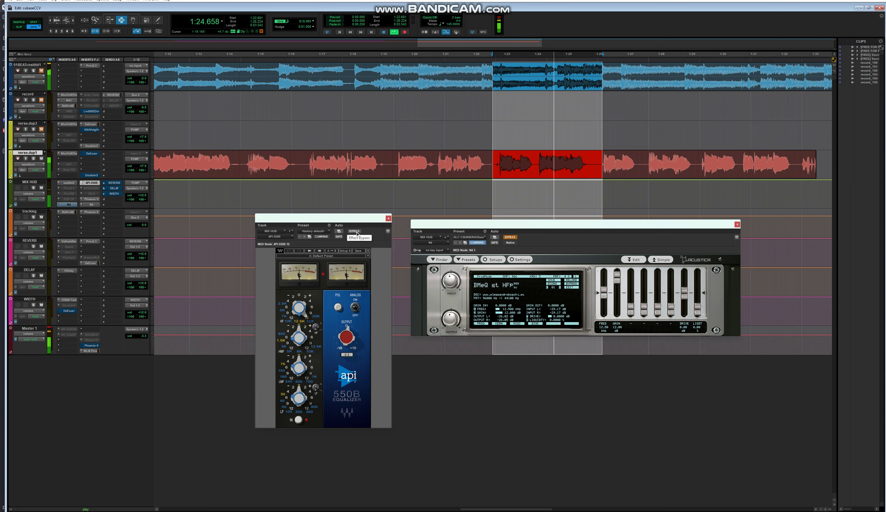
left_click(354, 231)
left_click(509, 237)
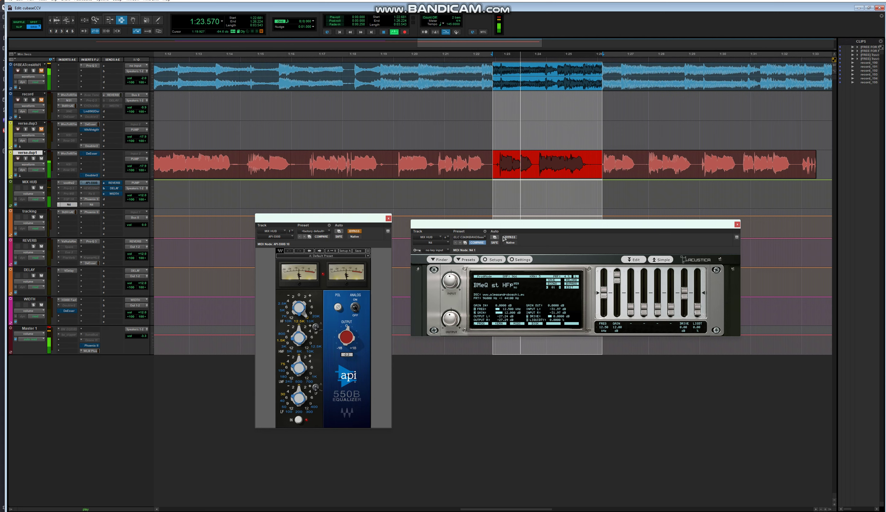
left_click(509, 237)
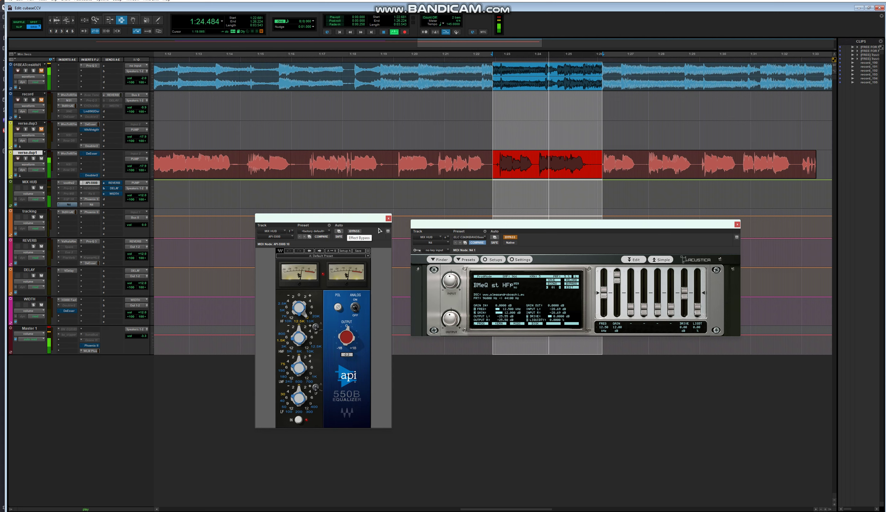
left_click(354, 232)
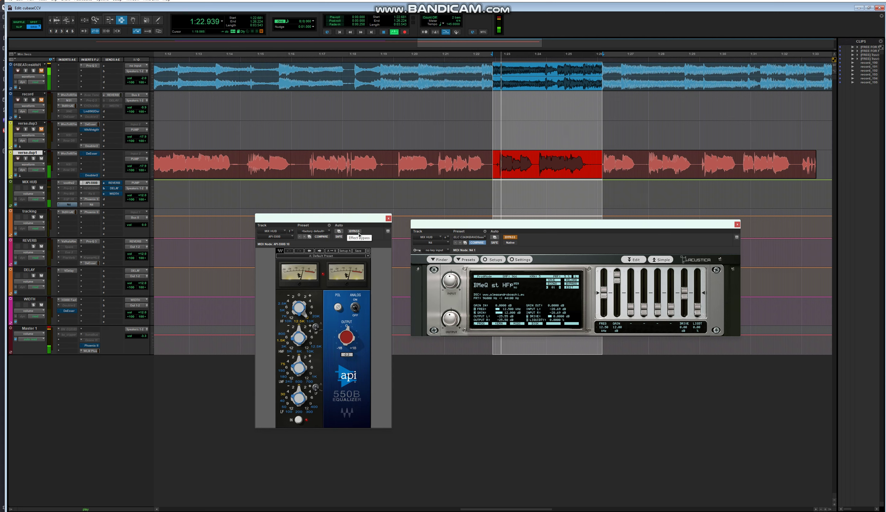
left_click(509, 237)
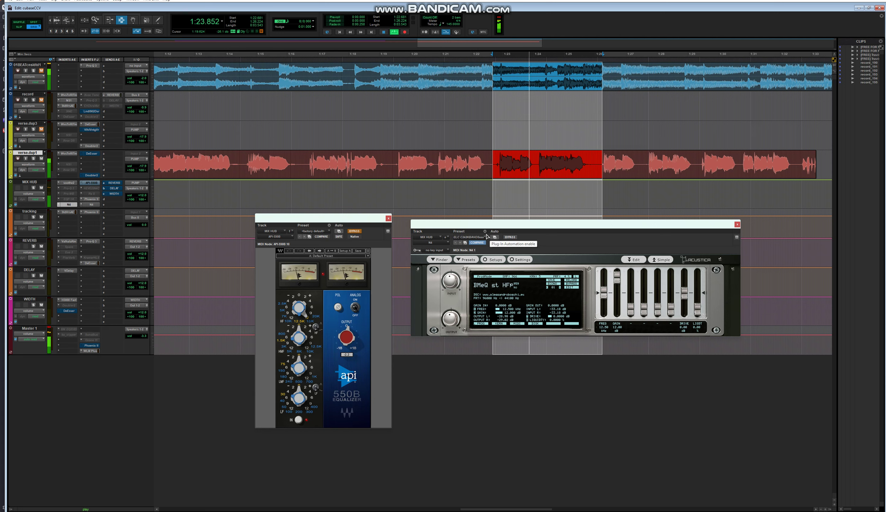
Step: Keep comparing the API-550B against the BMeQ on the looping passage, finish with the API-550B active, and stop playback
left_click(510, 237)
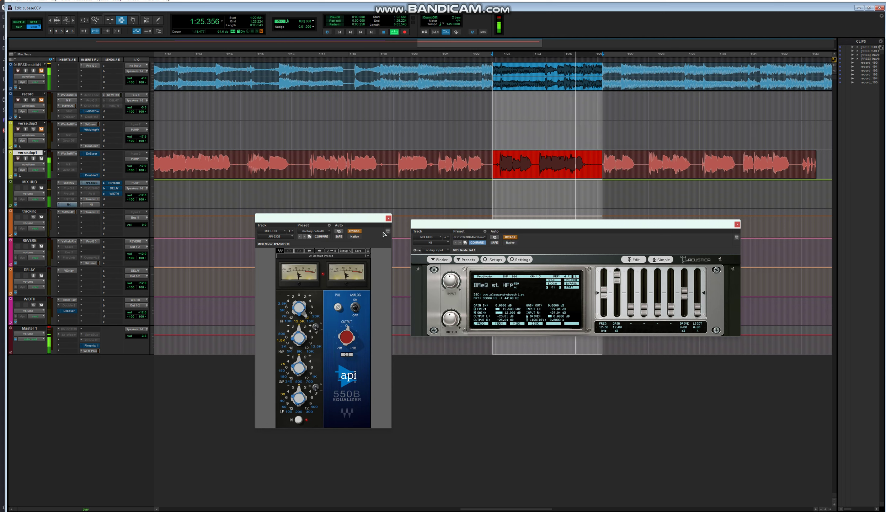
left_click(353, 231)
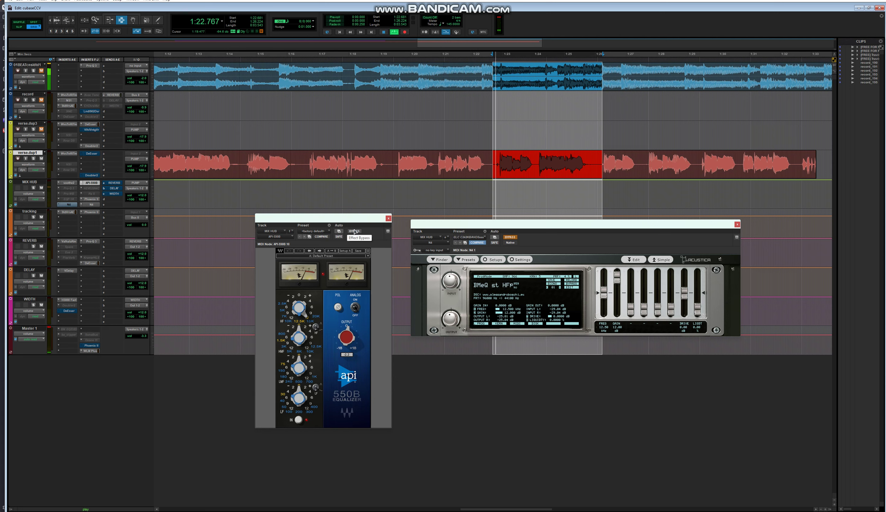
left_click(354, 231)
left_click(509, 237)
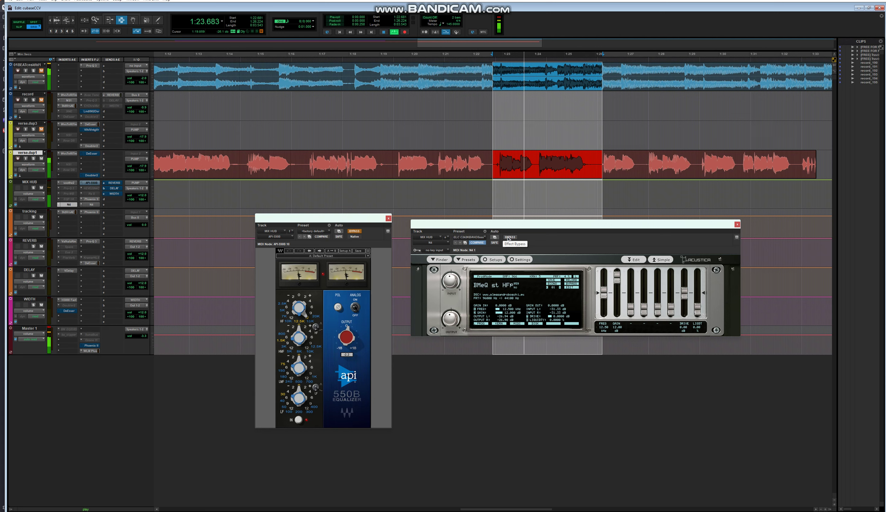
left_click(509, 237)
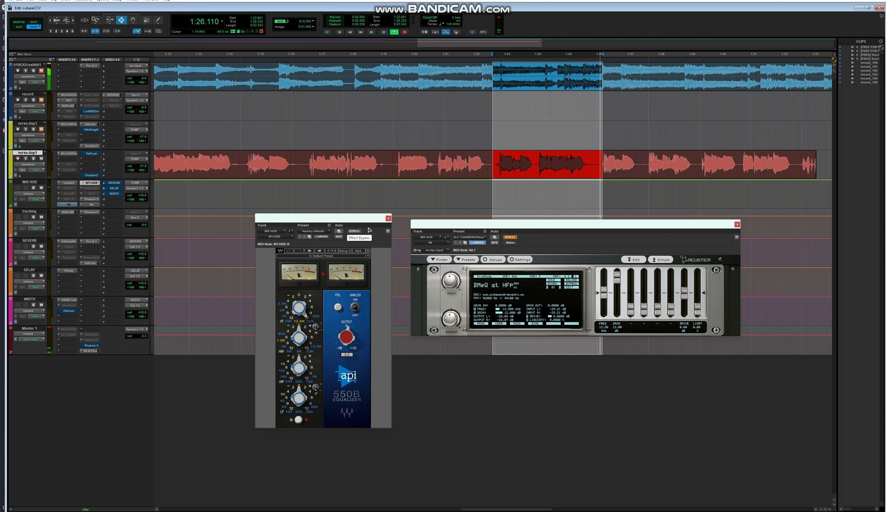
left_click(356, 231)
left_click(510, 237)
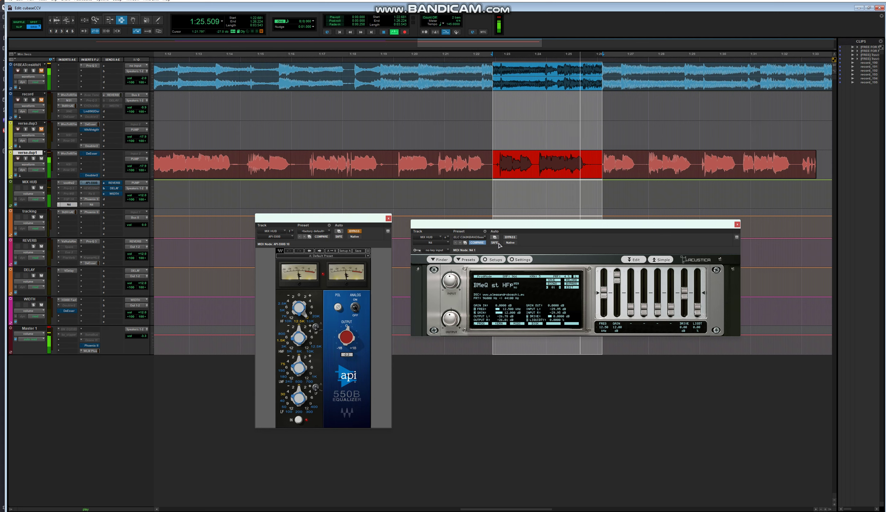
left_click(509, 237)
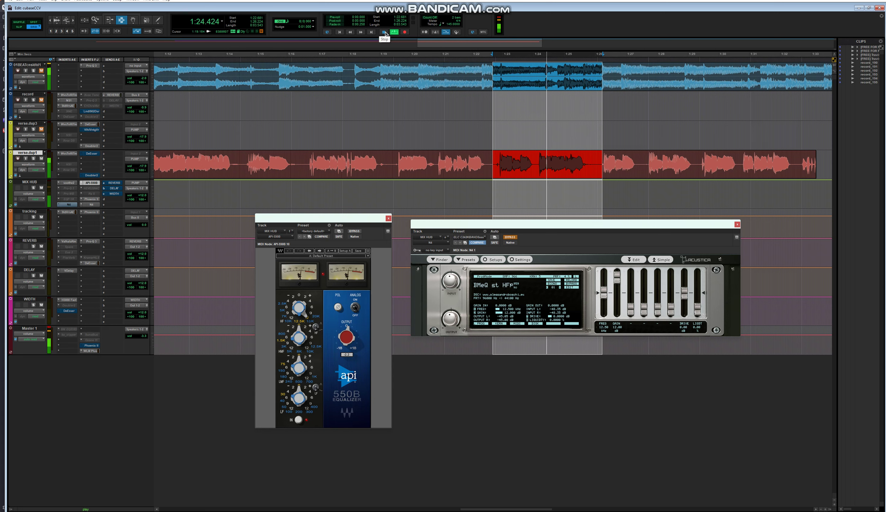
left_click(385, 32)
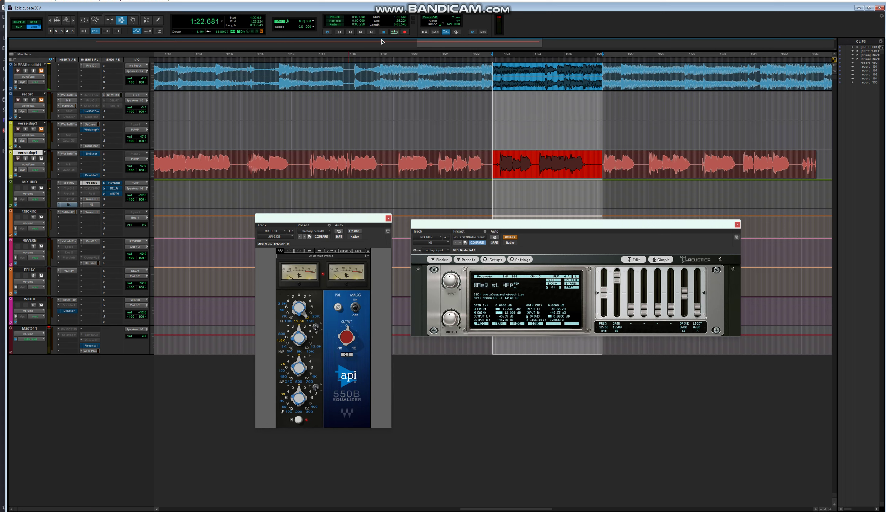